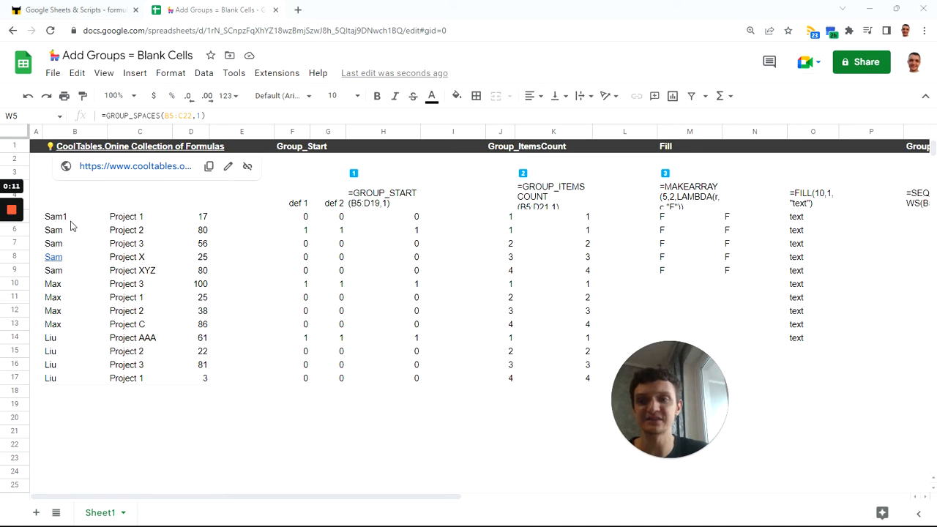
Step: Make a copy of the Add Groups = Blank Cells spreadsheet in My Drive, naming it xxxxxx
drag(71, 219, 174, 391)
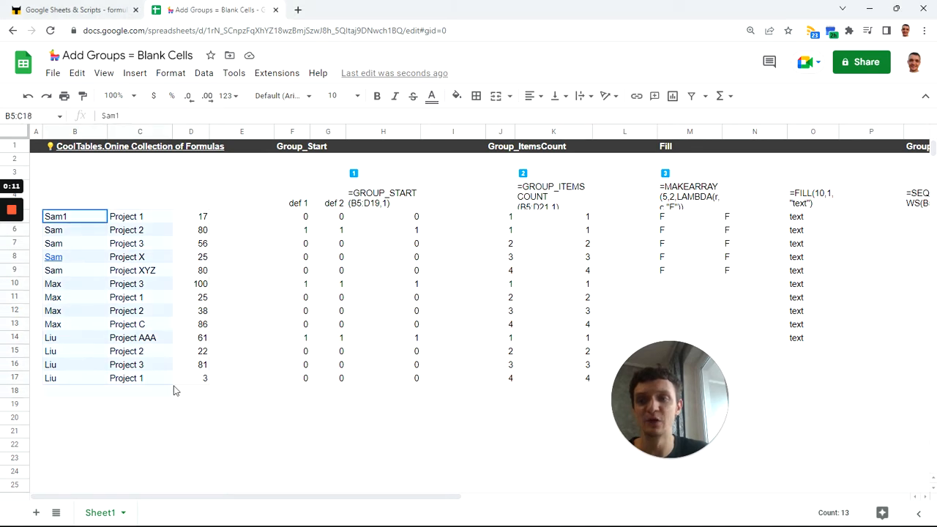
click(251, 305)
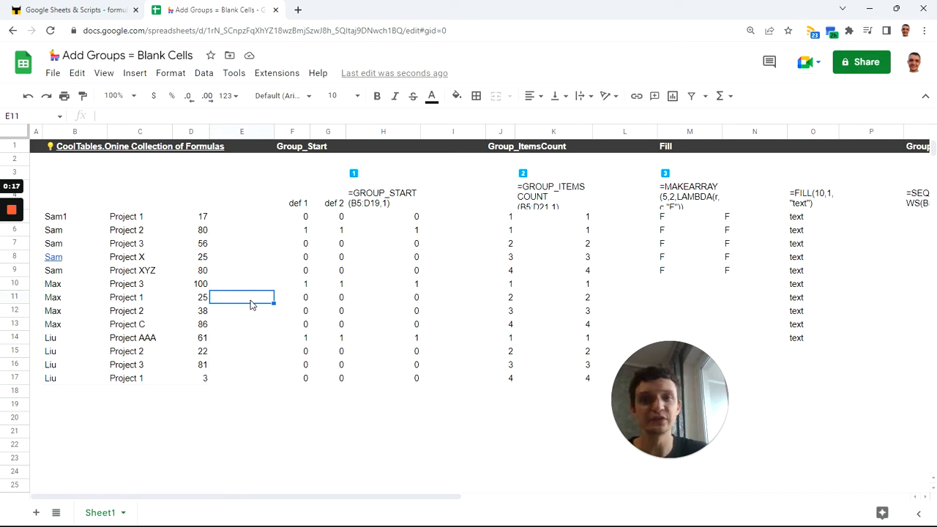
click(51, 73)
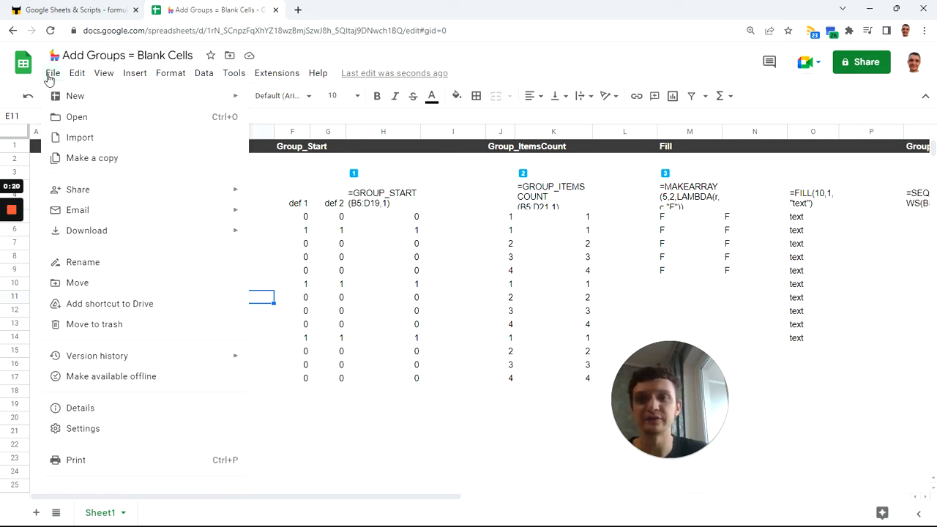
click(119, 157)
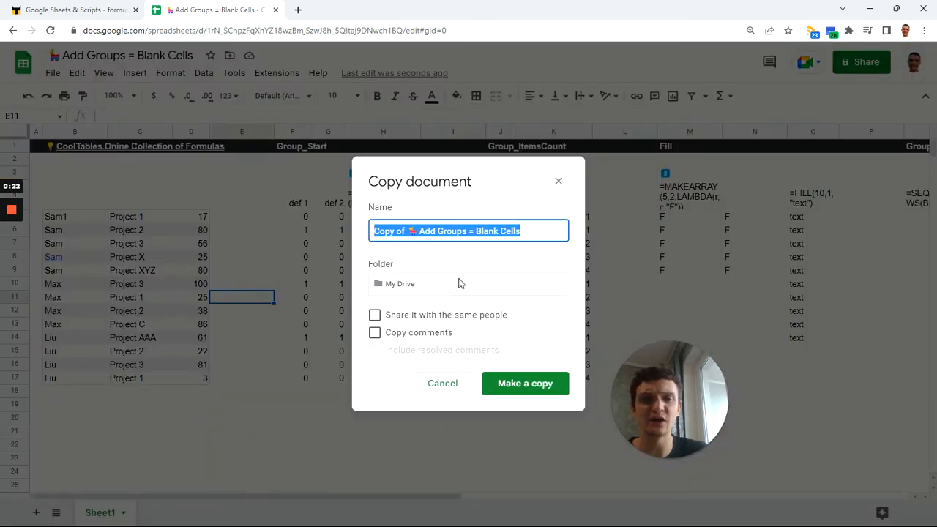
text(xxxxxx)
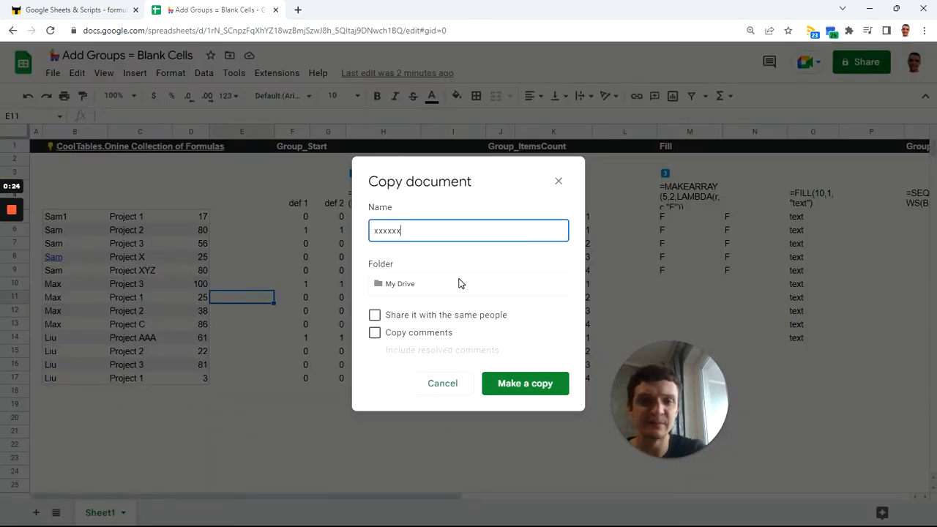
click(525, 384)
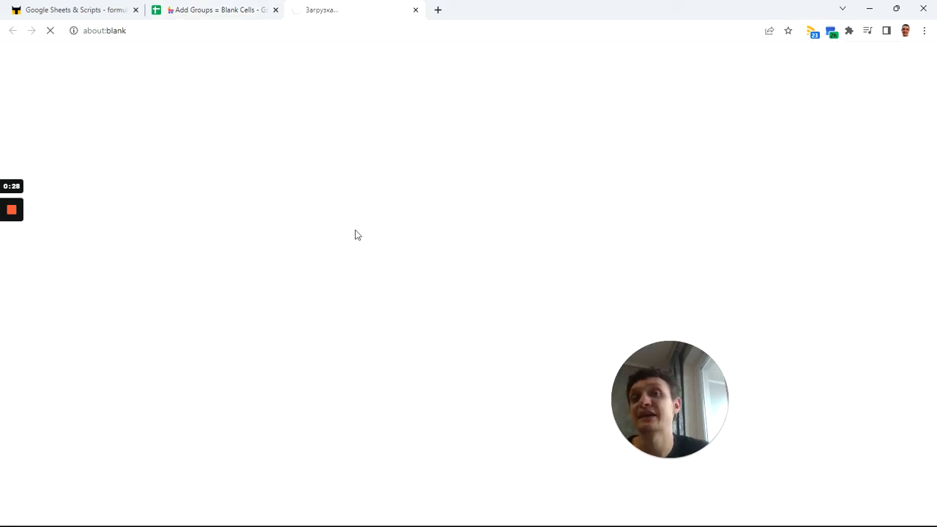
Step: Create a blank spreadsheet in a separate browser tab through sheets.new and select cell C5
click(438, 10)
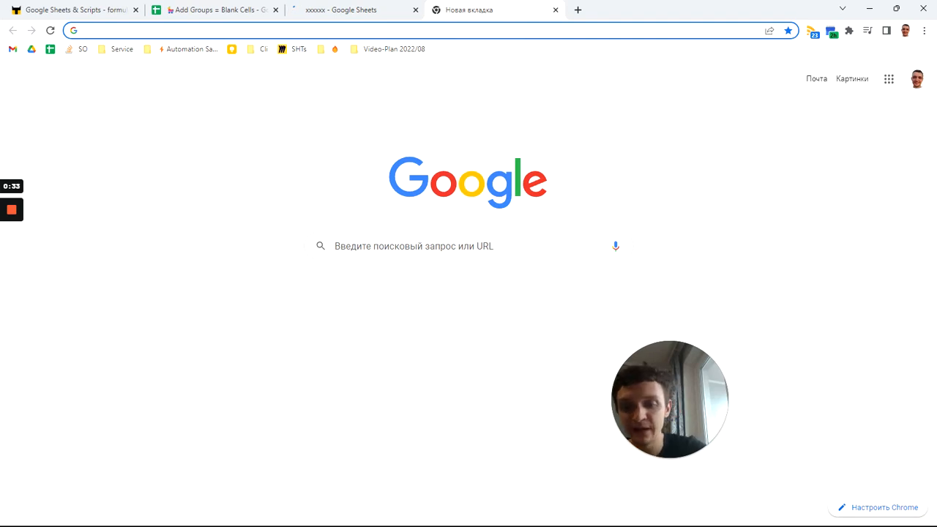
text(sh)
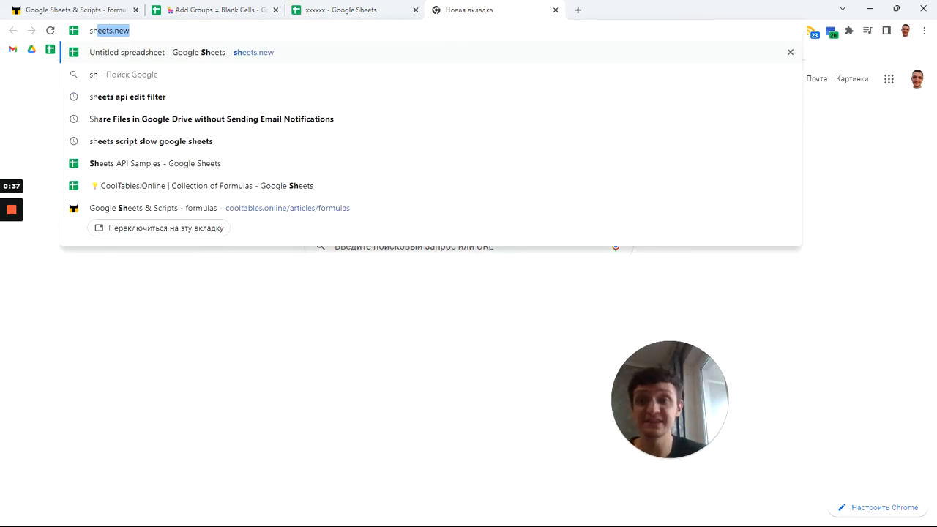
key(Return)
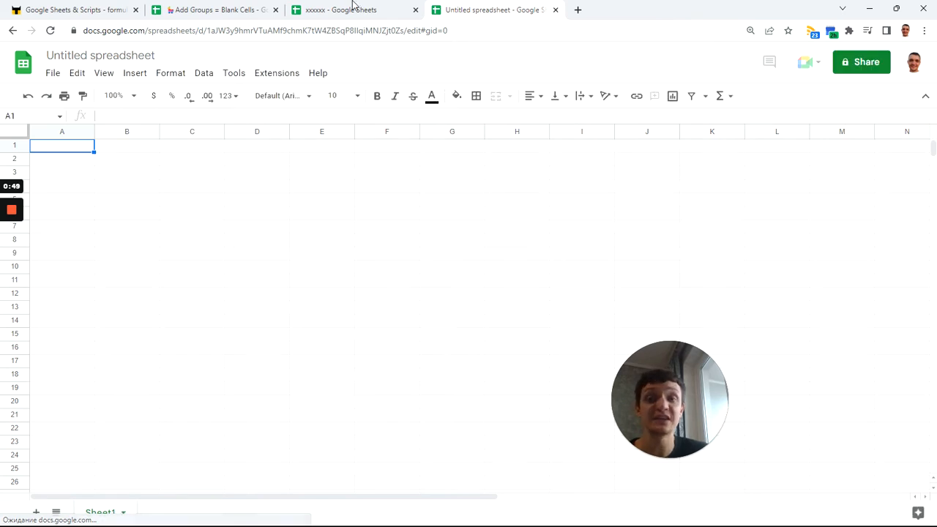
mouse_move(317, 15)
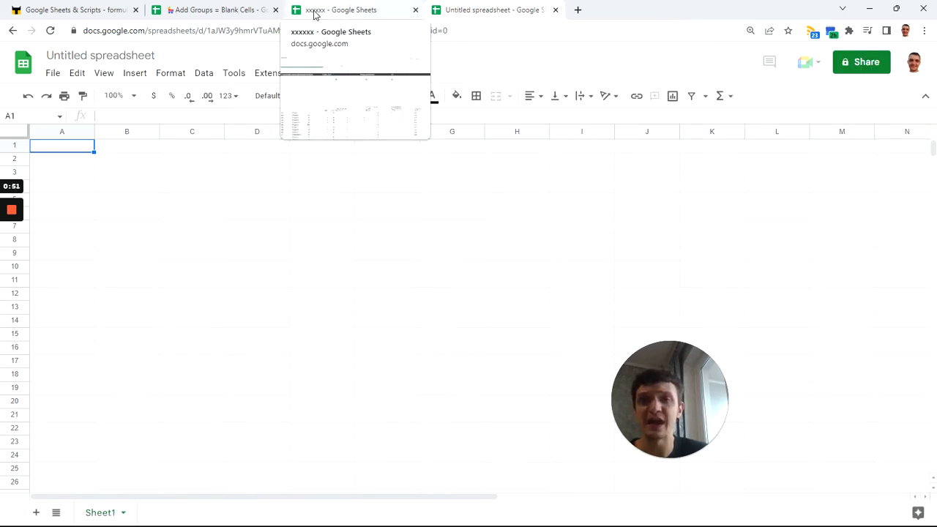
click(221, 200)
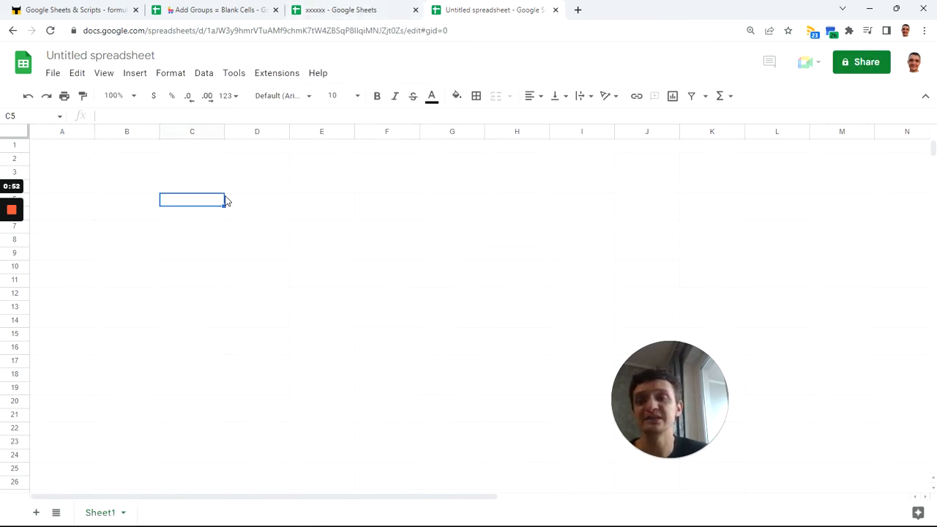
Step: Start importing named functions into the blank spreadsheet, choosing the xxxxxx file from My Drive as the source
click(204, 74)
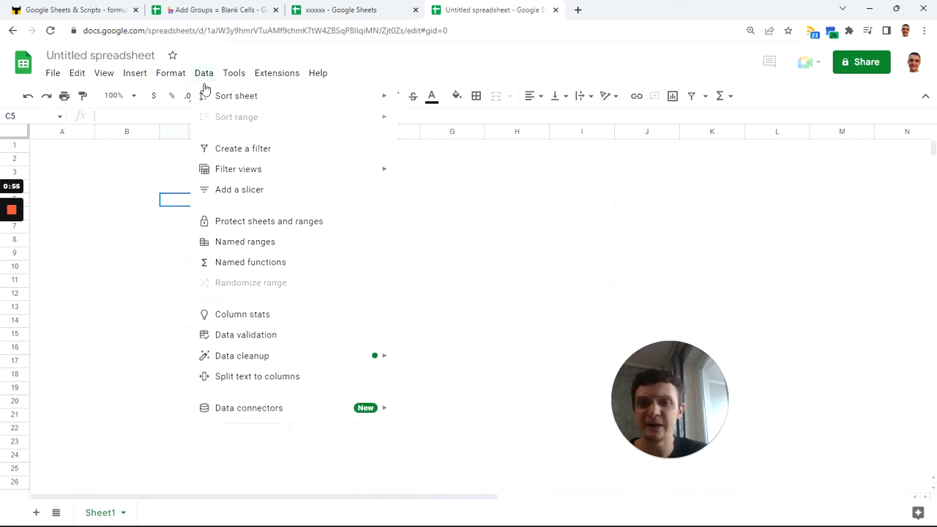
click(274, 266)
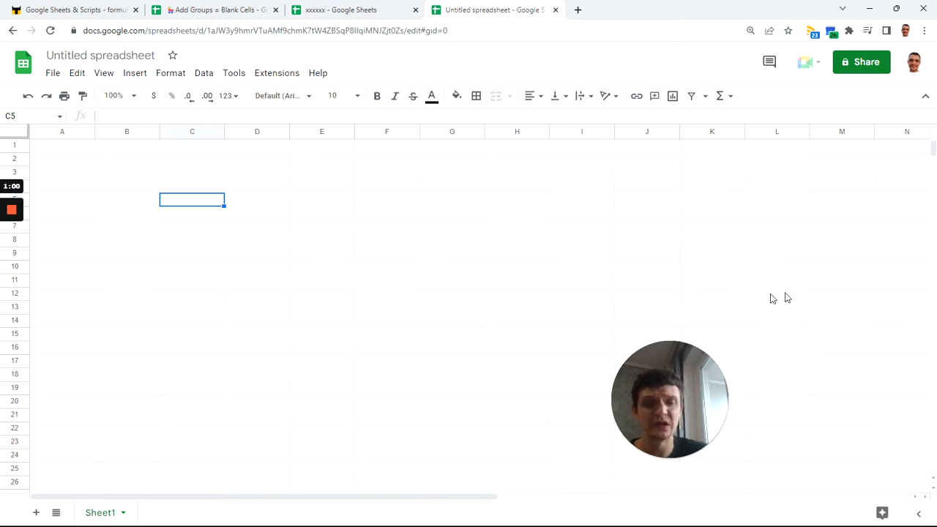
drag(674, 405, 609, 331)
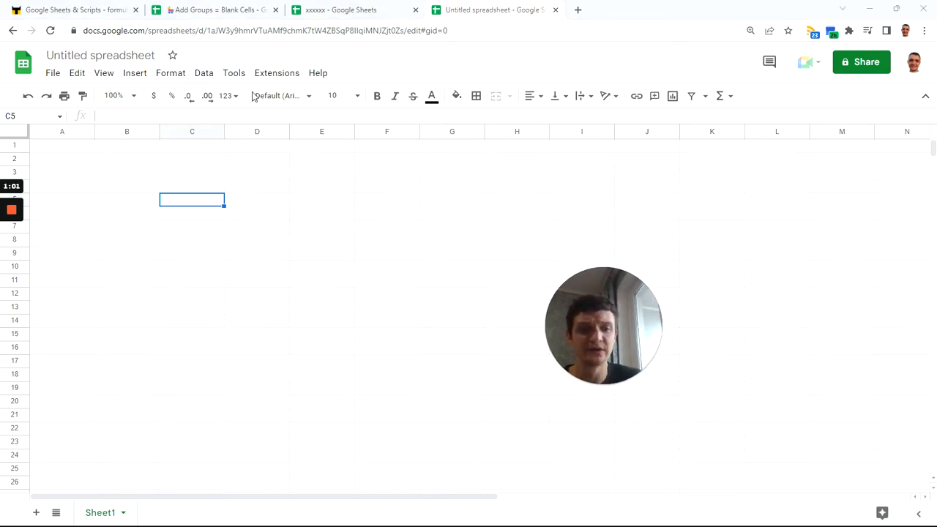
click(205, 80)
click(205, 79)
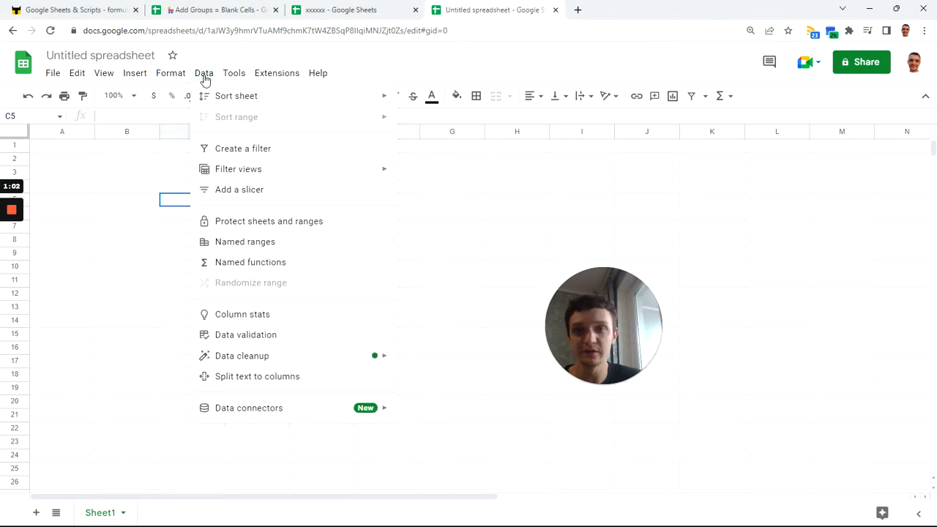
click(250, 262)
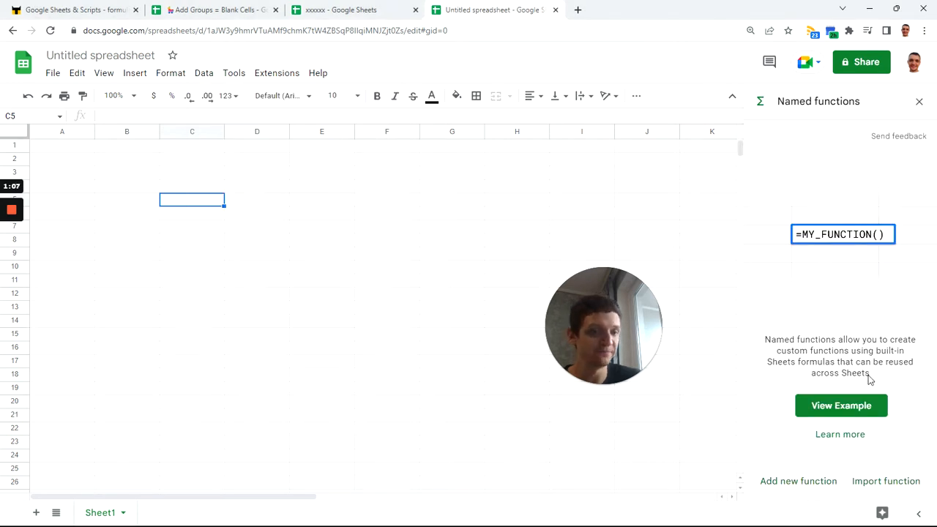
click(881, 482)
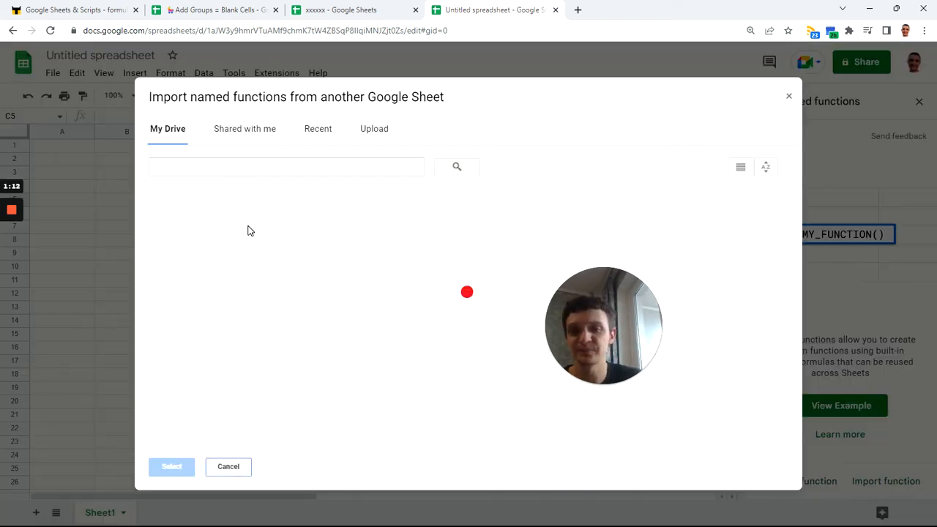
click(197, 167)
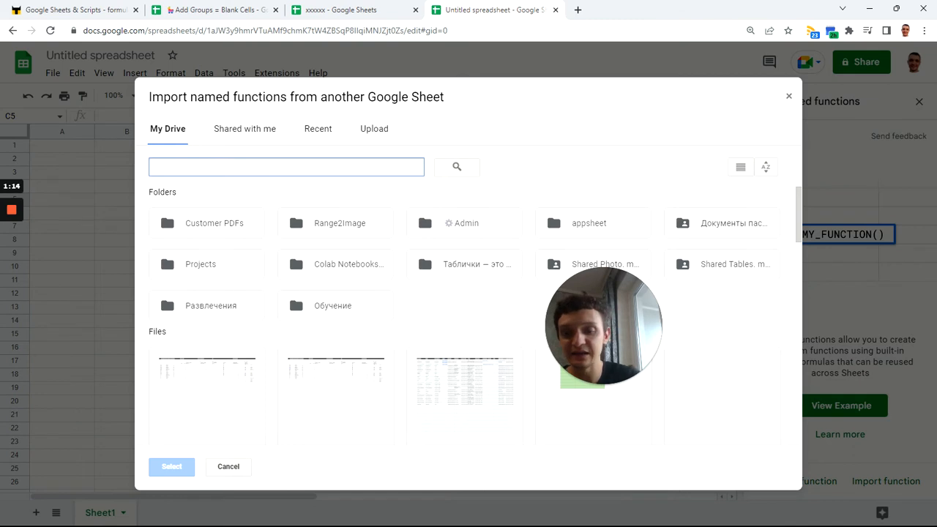
text(xx)
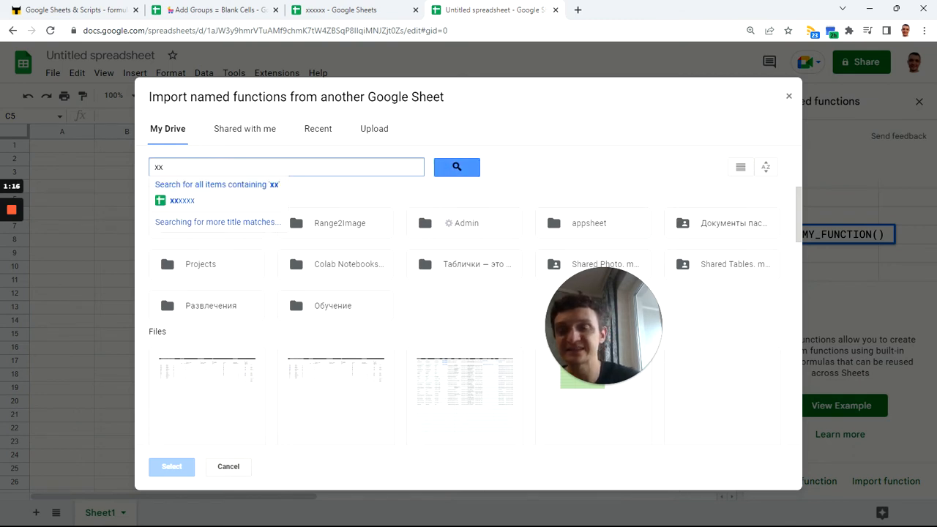
click(187, 202)
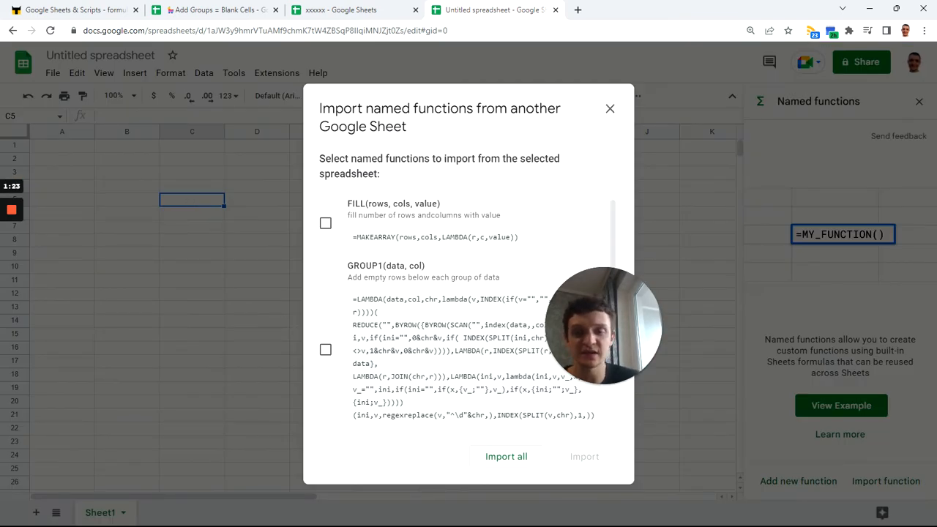
Step: Import the named functions GROUP_SPACES, GROUP_START and FILL from the chosen spreadsheet
scroll(416, 280, down, 5)
scroll(455, 307, down, 2)
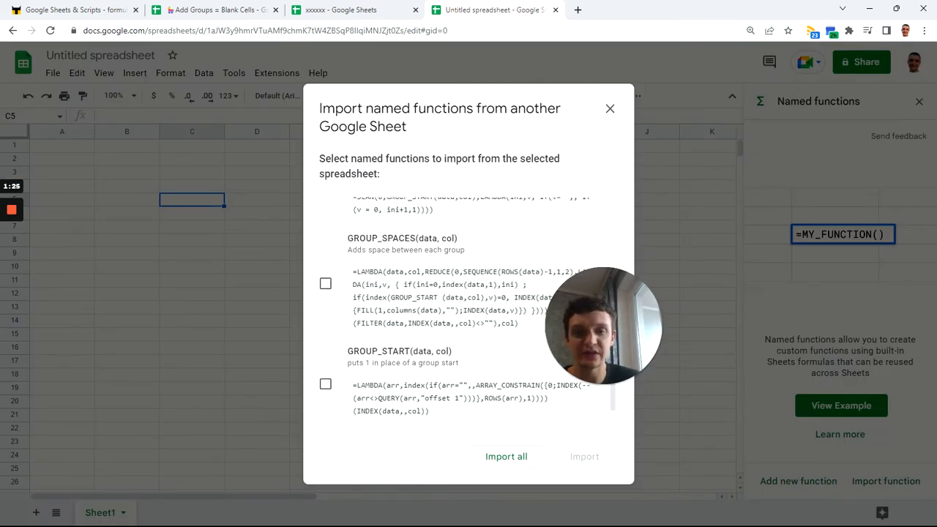
click(325, 284)
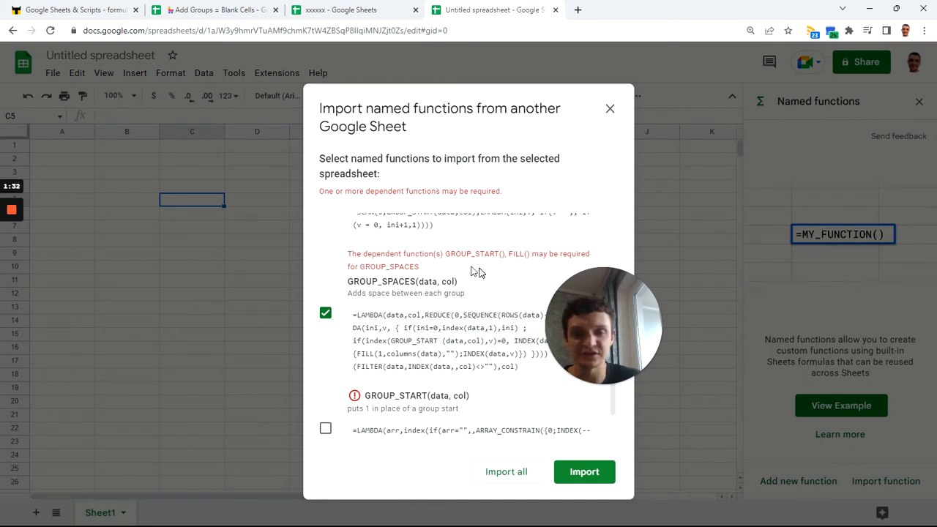
scroll(378, 393, down, 1)
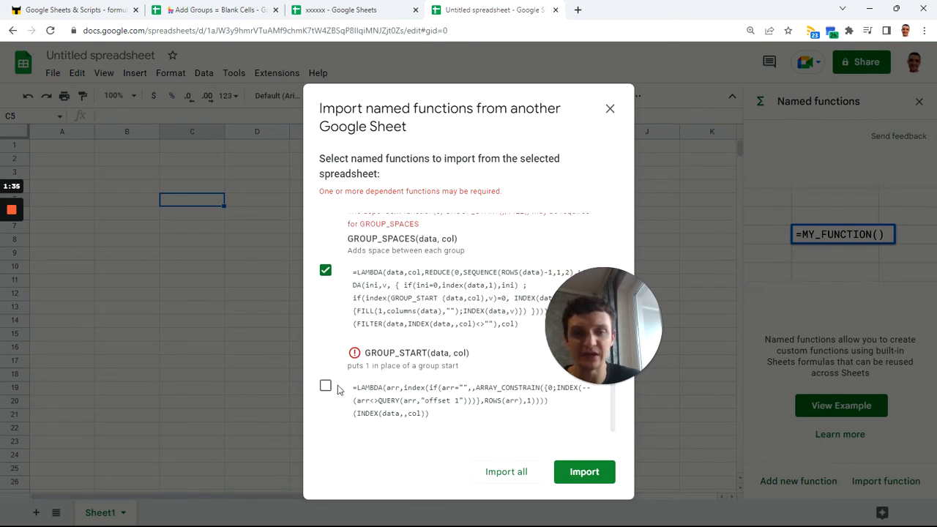
click(325, 388)
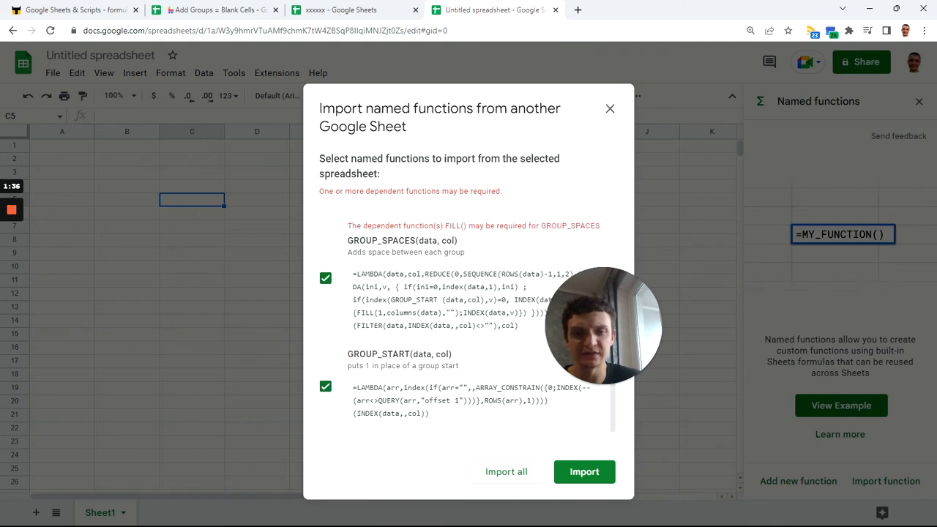
scroll(366, 359, up, 4)
scroll(350, 351, up, 3)
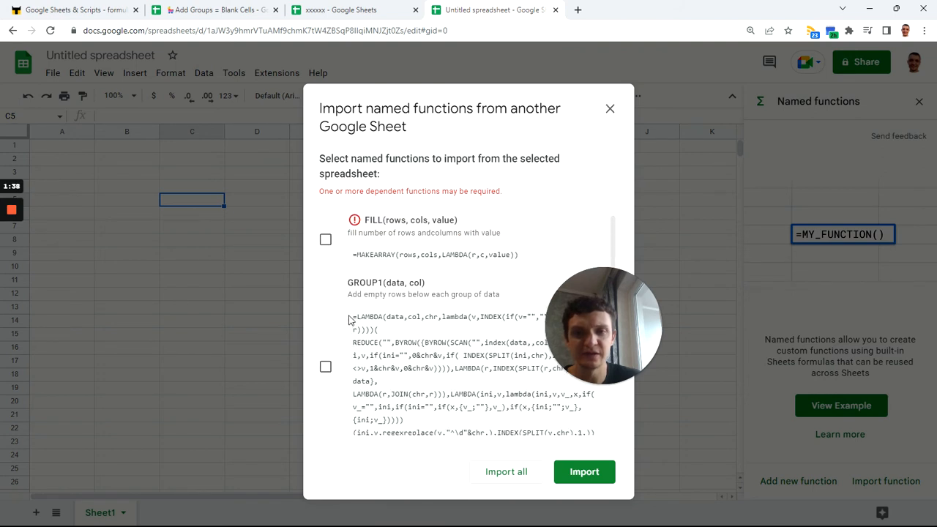
click(326, 240)
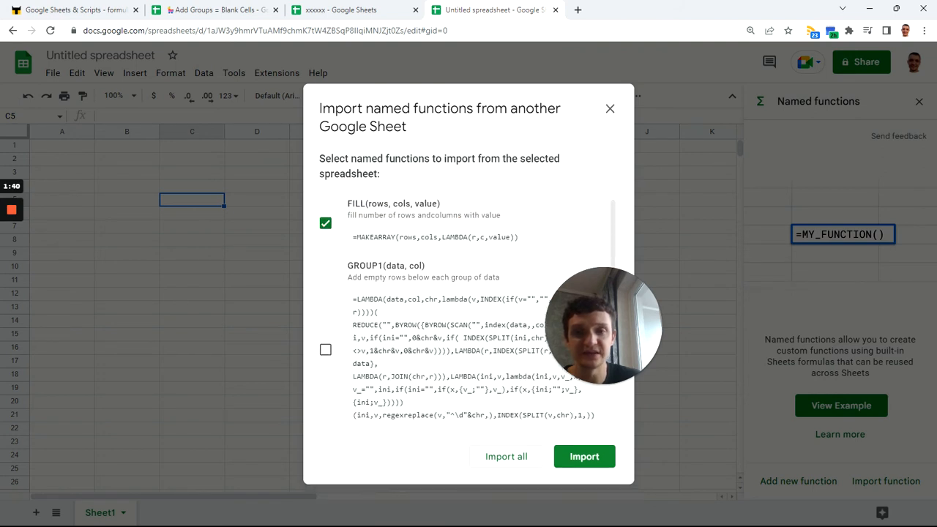
scroll(379, 295, down, 2)
click(594, 461)
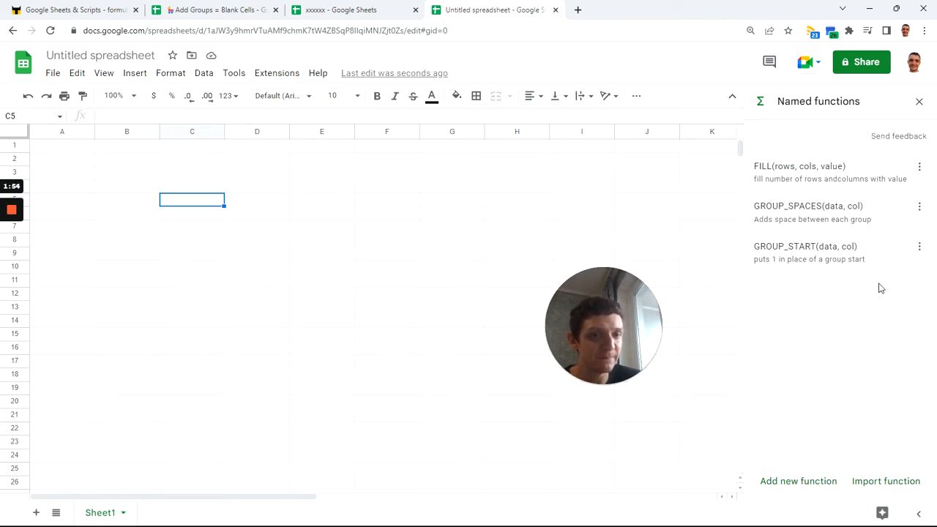
Step: Examine the arguments and formula definition of the GROUP_START named function, leaving it without changes
click(918, 249)
click(905, 272)
scroll(841, 434, down, 2)
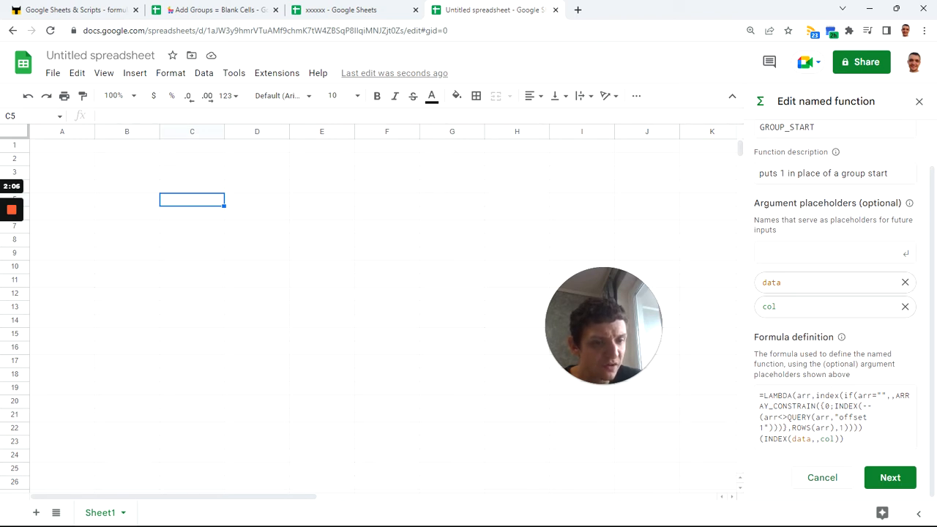
click(827, 478)
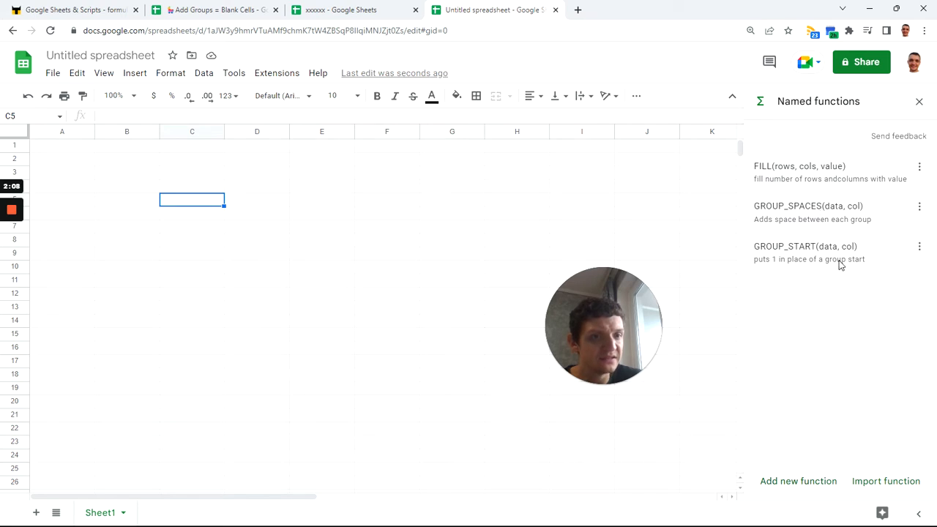
Step: Examine the GROUP_SPACES formula definition for its GROUP_START reference, close it without changes, and reopen the list of named functions
click(917, 207)
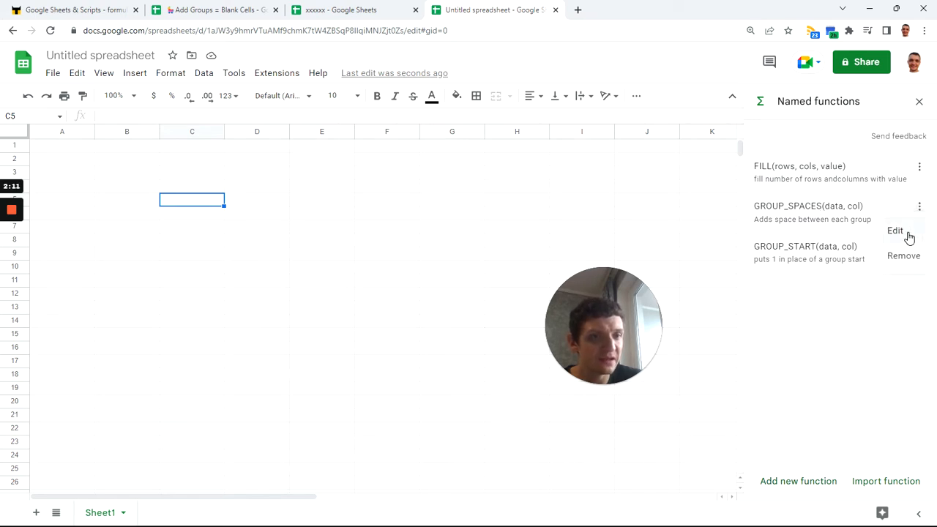
click(907, 237)
scroll(815, 412, down, 2)
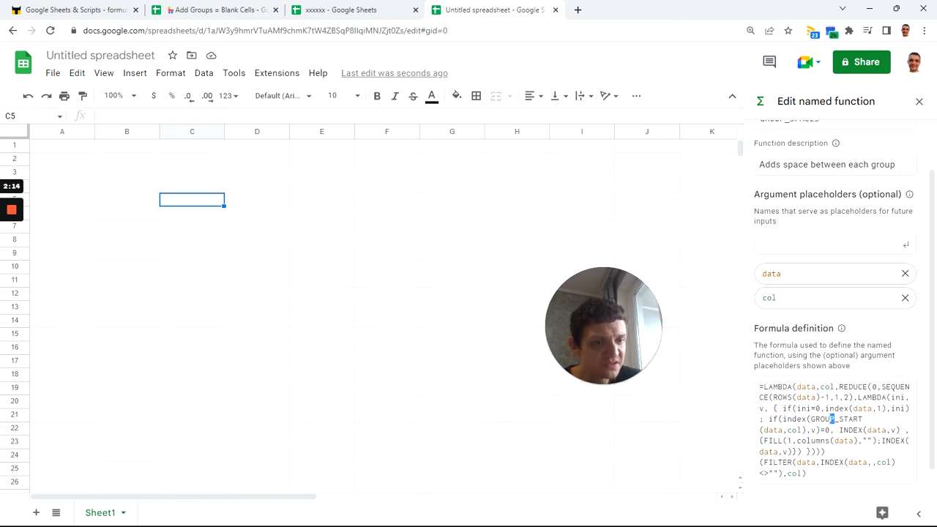
double_click(831, 419)
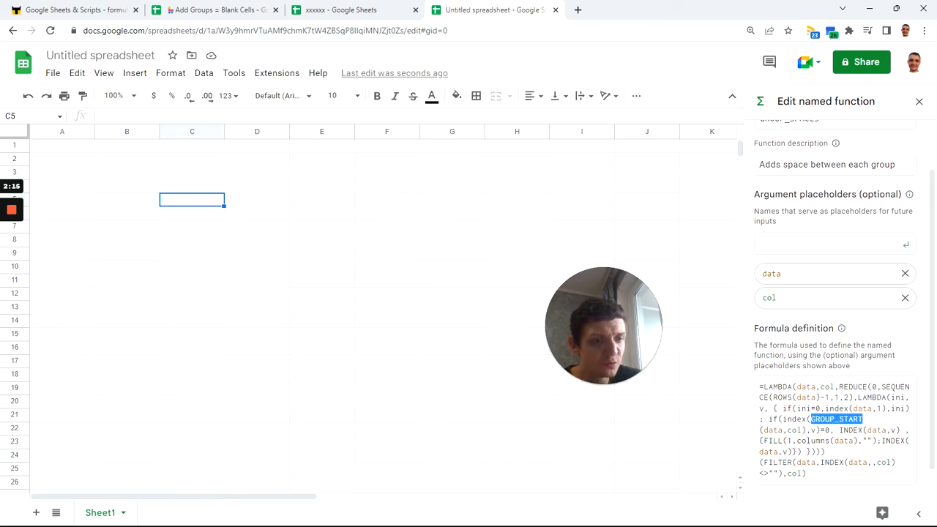
click(917, 103)
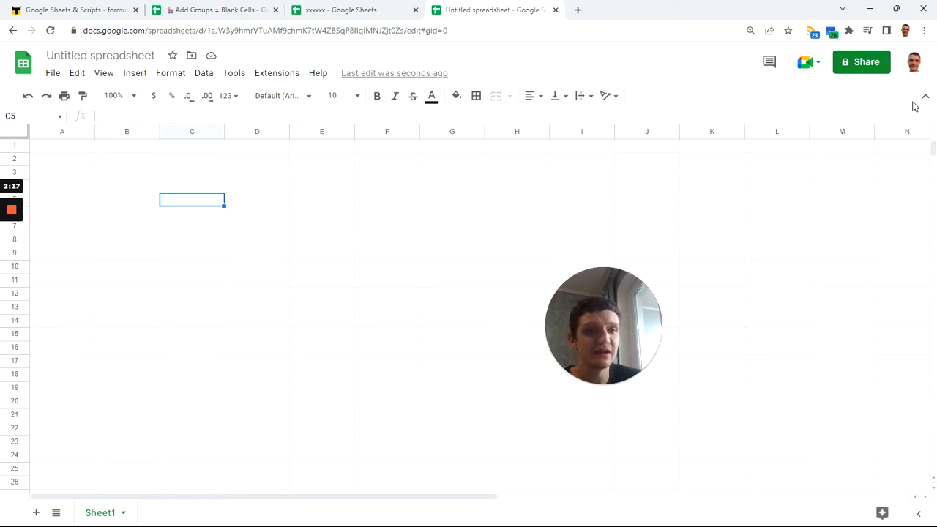
click(209, 78)
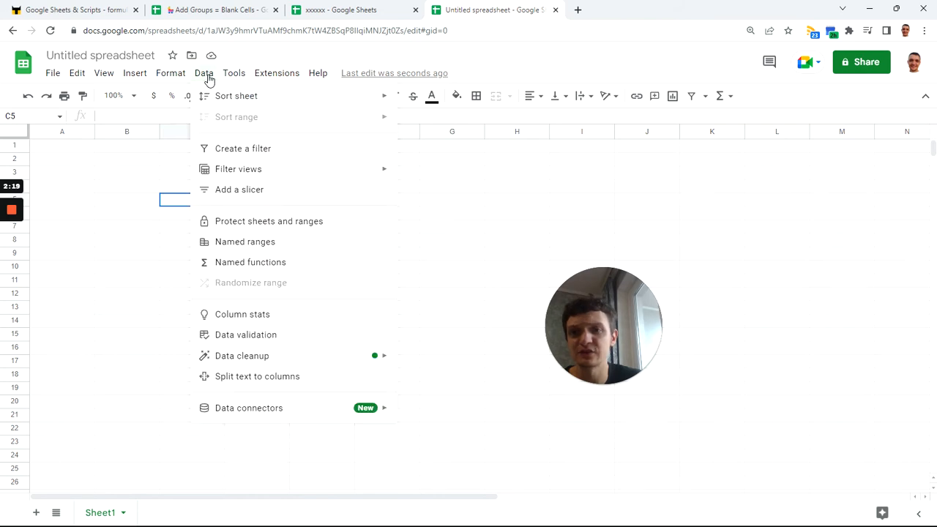
click(250, 262)
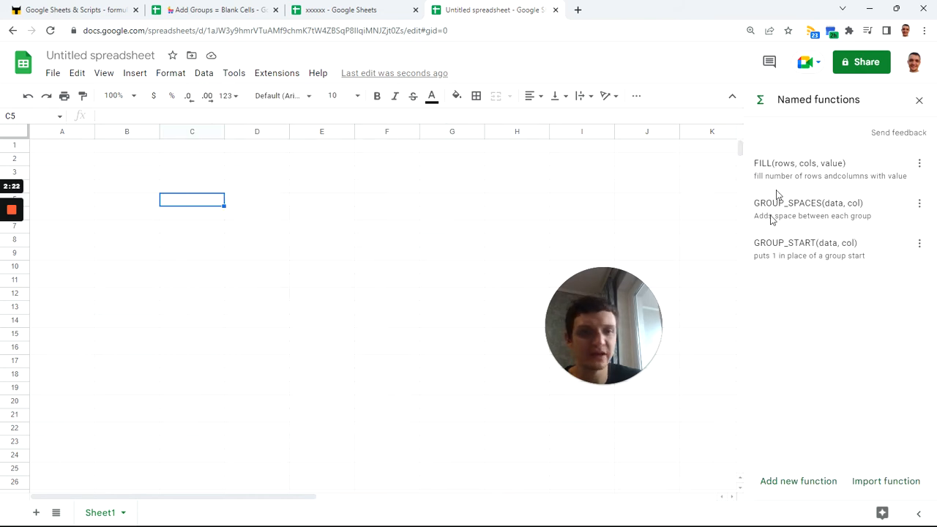
Step: Copy the sample data B5:D17 from the Add Groups = Blank Cells spreadsheet into the untitled spreadsheet, starting at cell B2
click(219, 10)
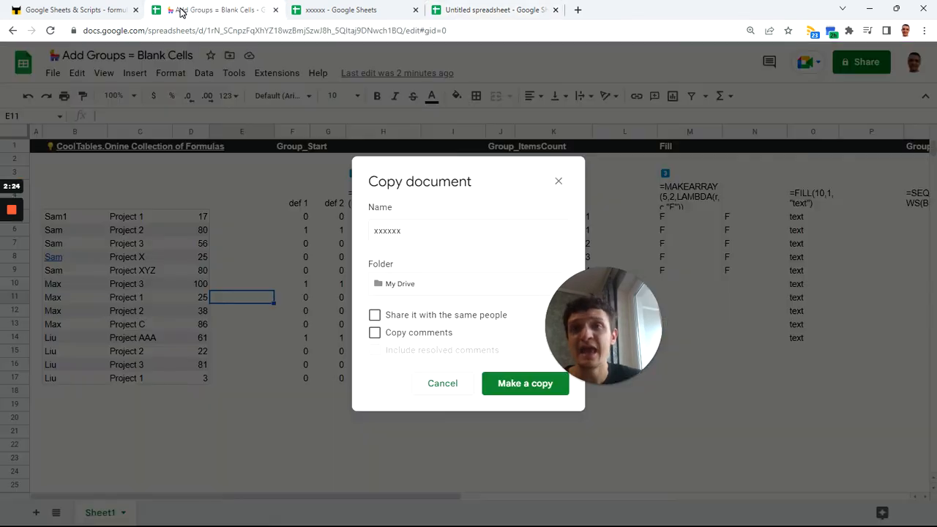
key(Escape)
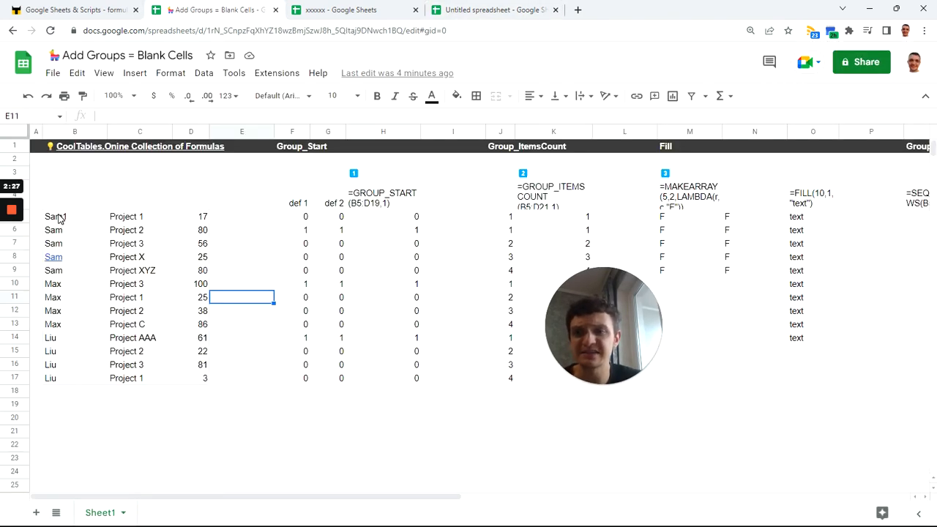
drag(59, 218, 190, 381)
key(ctrl+c)
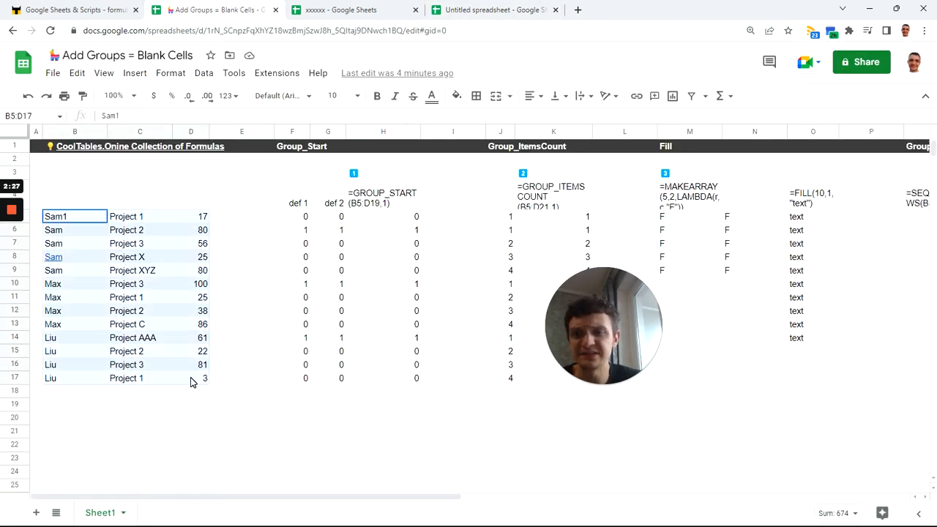
key(ctrl+Tab)
key(ctrl+Tab)
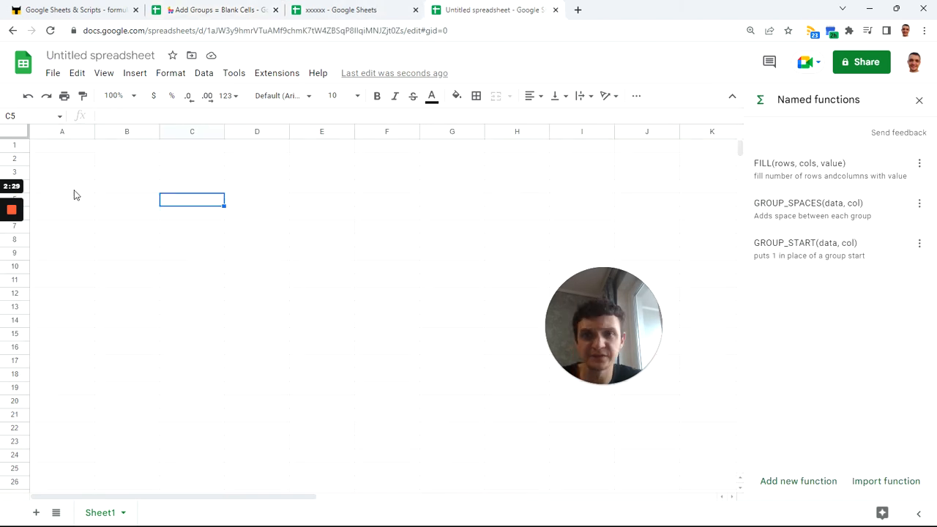
click(103, 161)
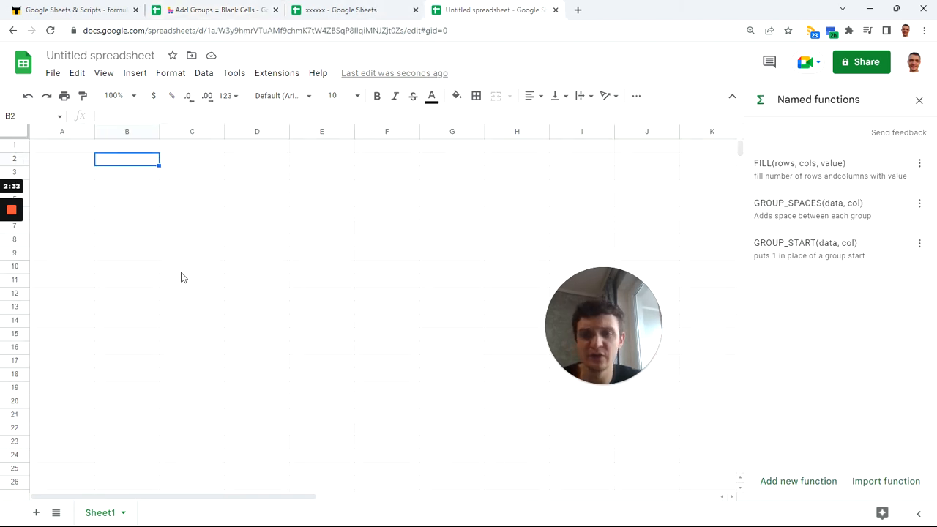
key(ctrl+v)
Step: Enter the formula =GROUP_SPACES(B2:D19,1) in cell F2 to separate the data into groups by its first column
click(387, 165)
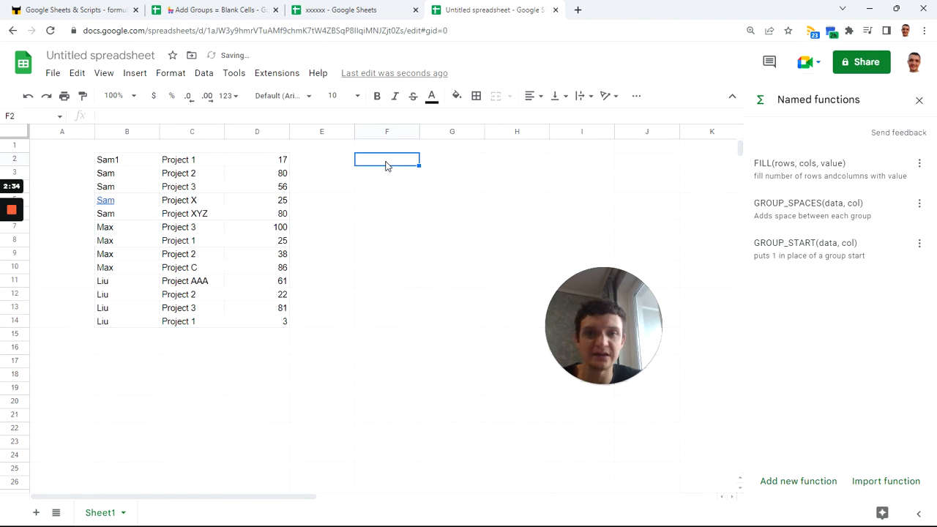
text(=)
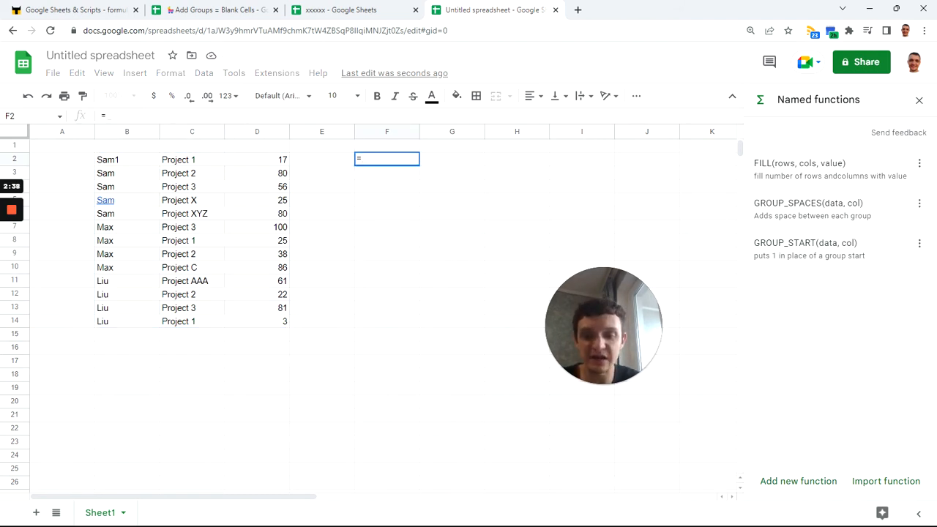
text(gr)
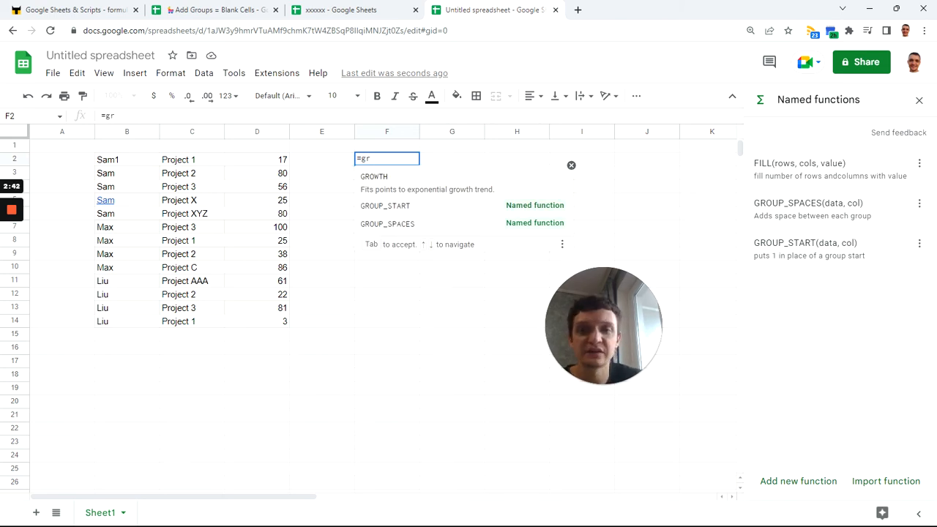
click(408, 218)
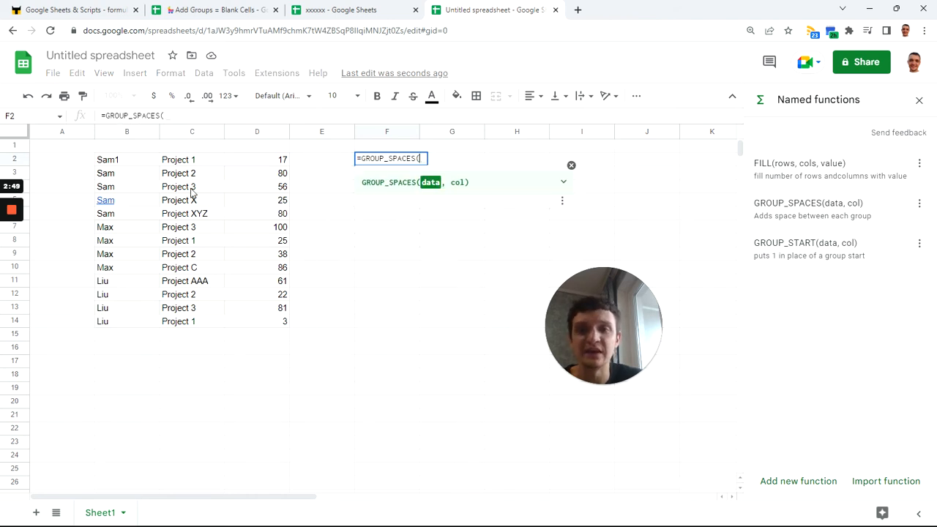
drag(110, 160, 251, 392)
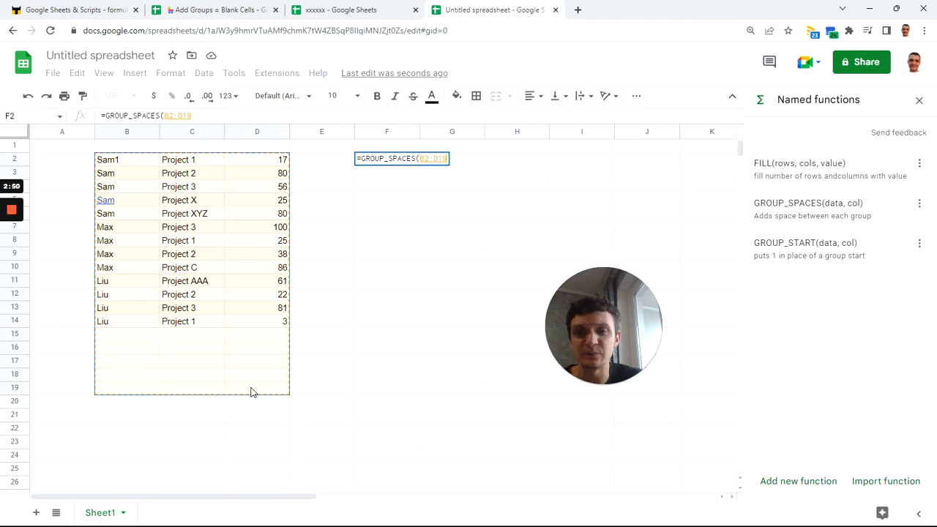
text(,)
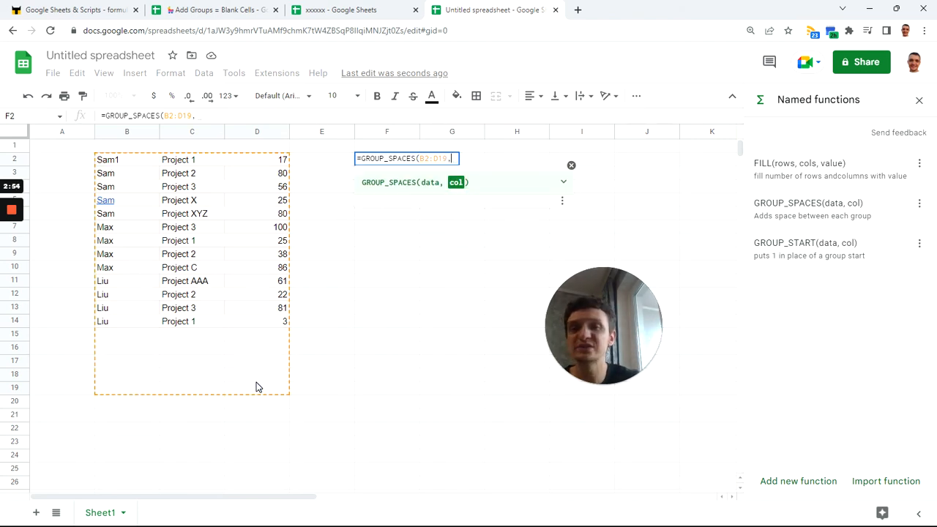
text(1)
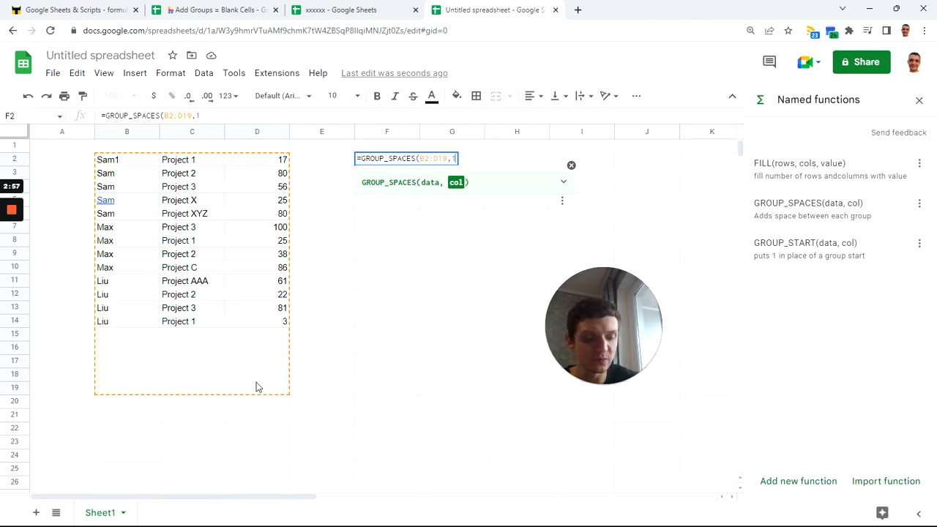
key(Return)
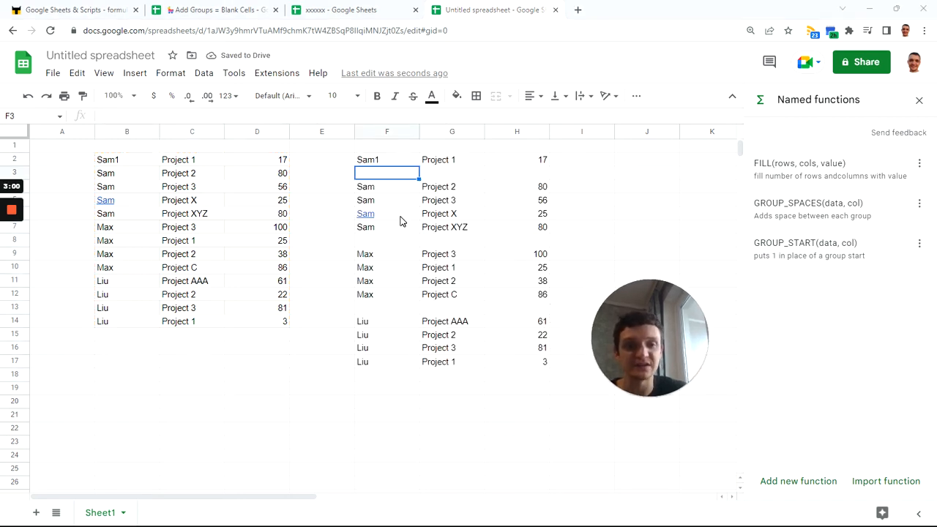
Step: Compare the hyperlinked cell in the source and in the output, and examine the F2 formula and the blank rows between groups
click(402, 215)
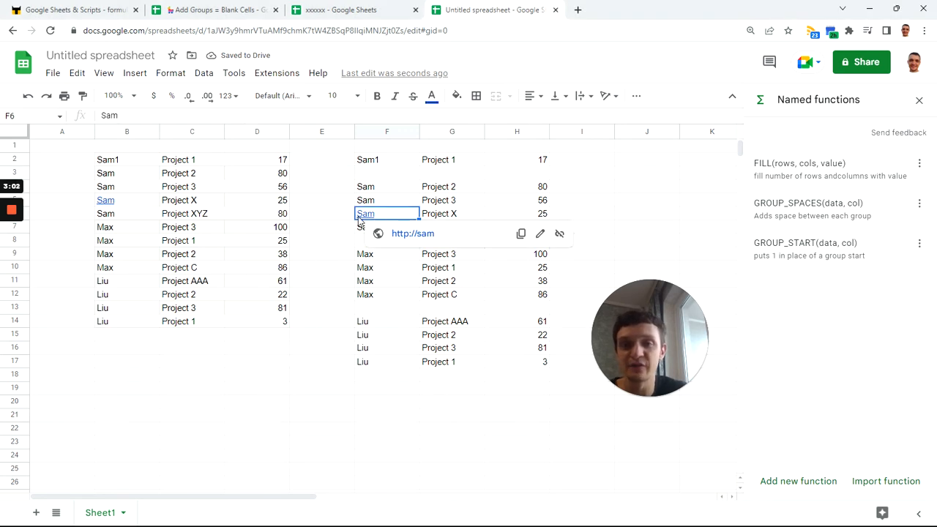
click(117, 202)
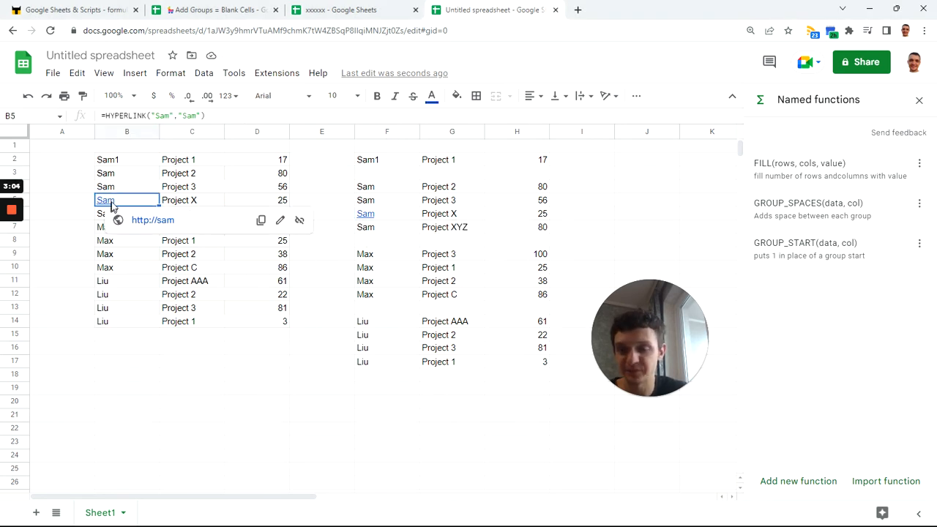
click(393, 216)
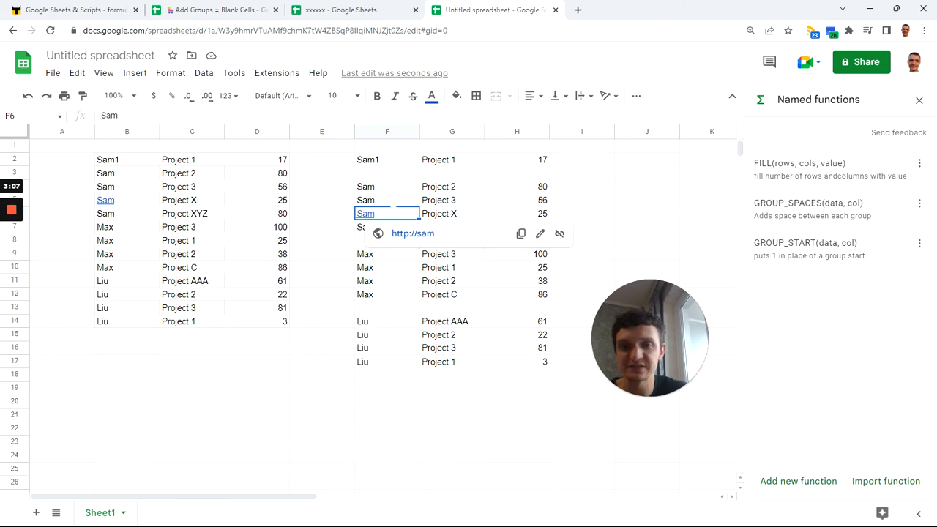
click(390, 163)
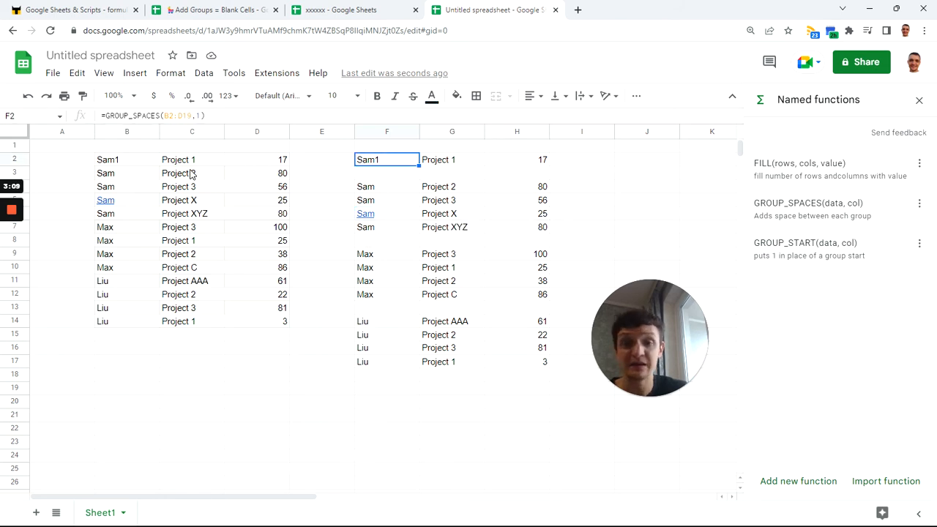
drag(393, 179, 516, 178)
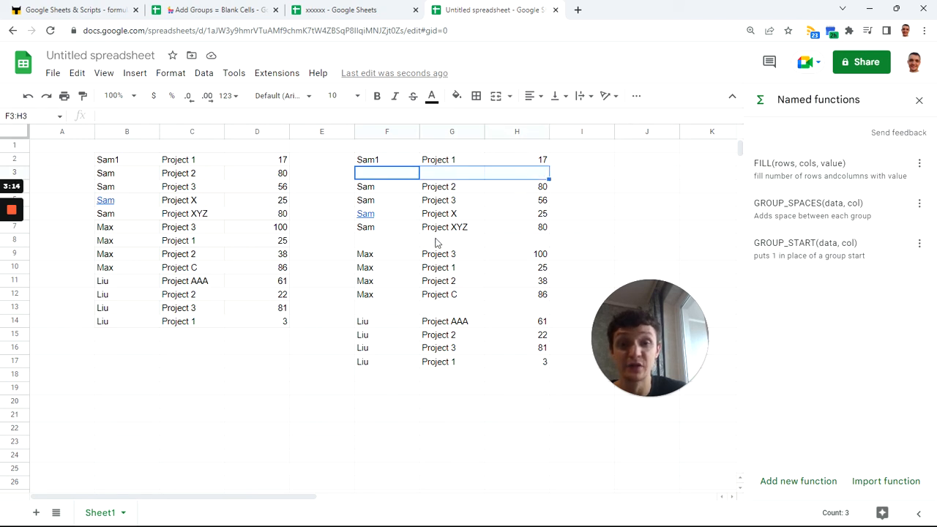
drag(377, 241, 526, 245)
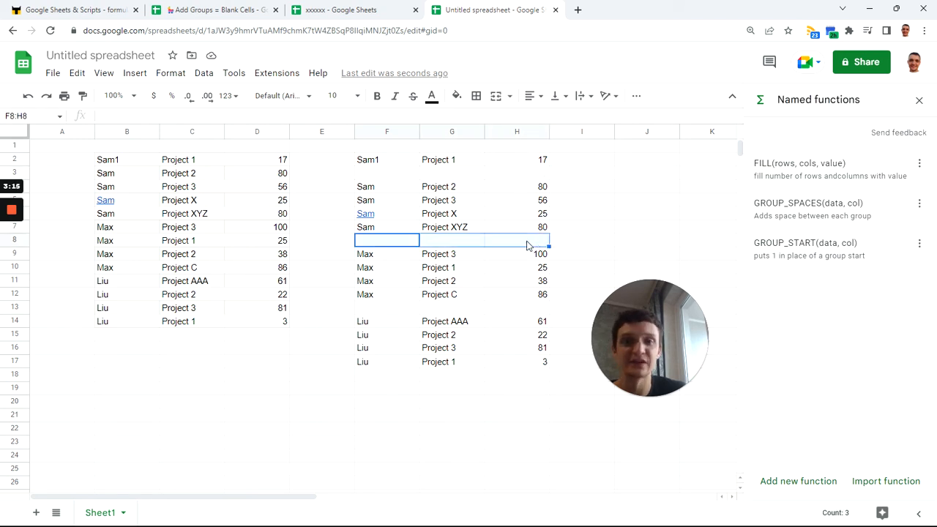
Step: Append 1 to the name in cell B3 and check the blank separator row in the grouped output
click(127, 174)
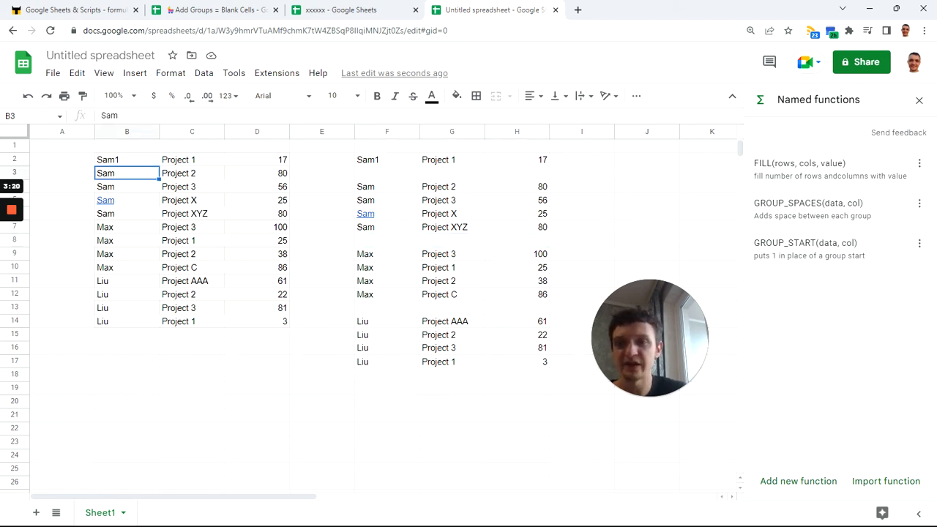
key(Return)
text(1)
key(Return)
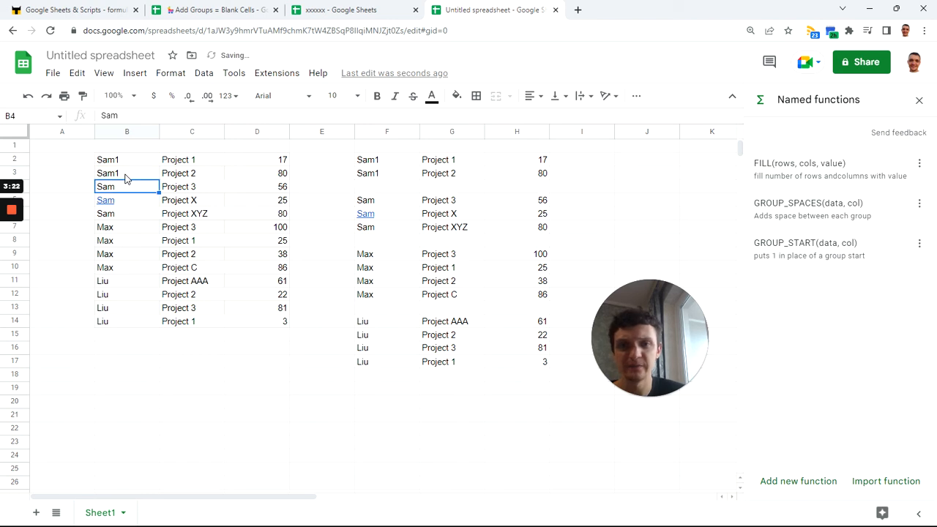
drag(399, 185, 547, 190)
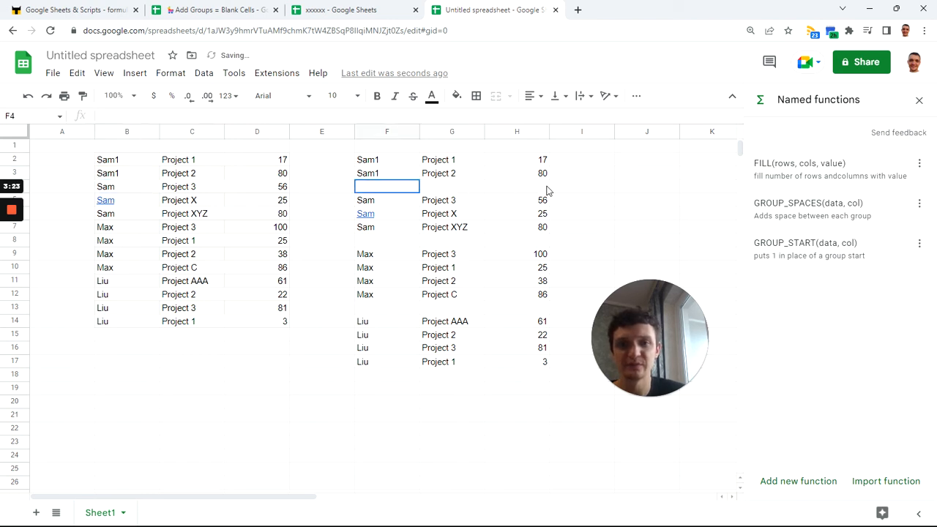
Step: Add ghg in cells B15 and B16 below the source data, and check the new group in the output
click(117, 340)
text(ghg)
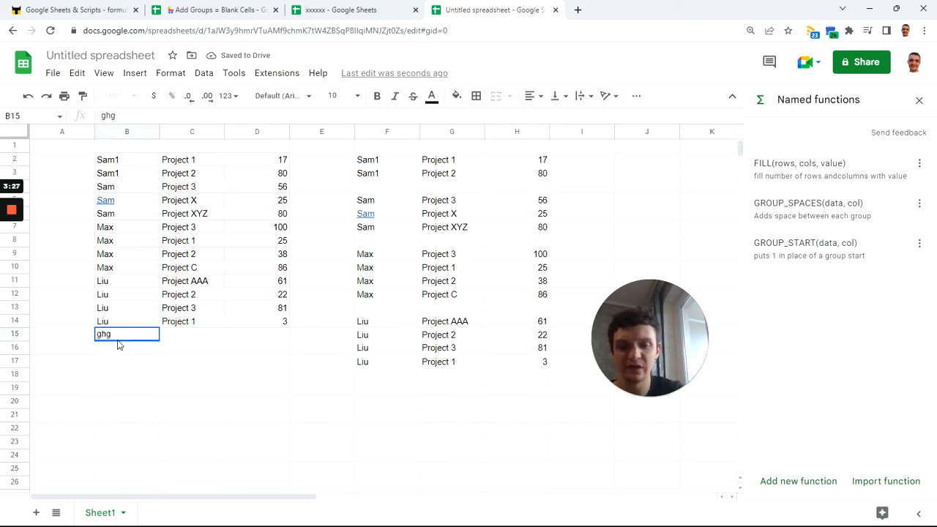
key(Return)
text(g)
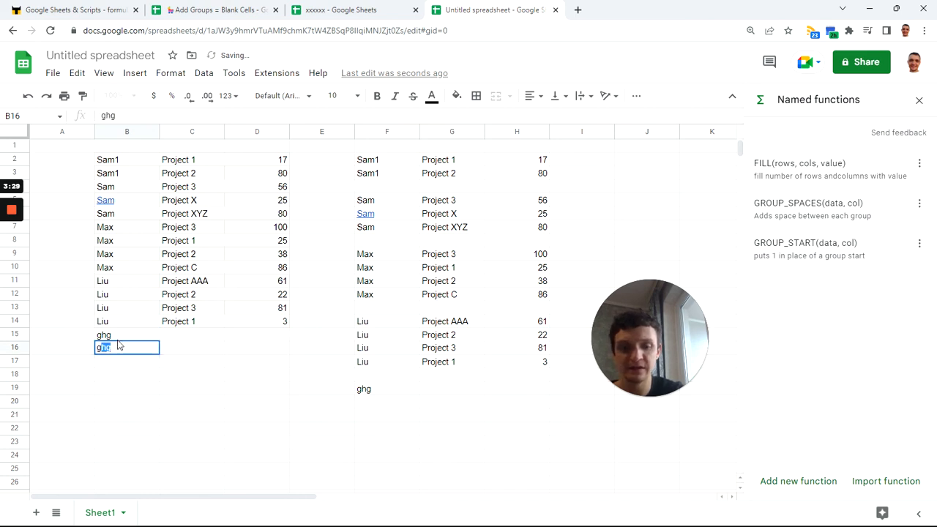
key(Return)
drag(374, 395, 529, 407)
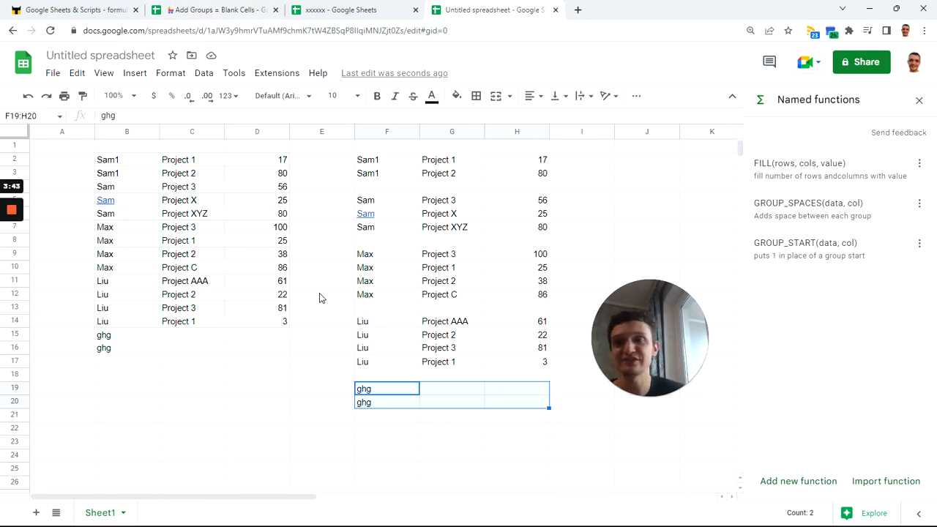
click(366, 161)
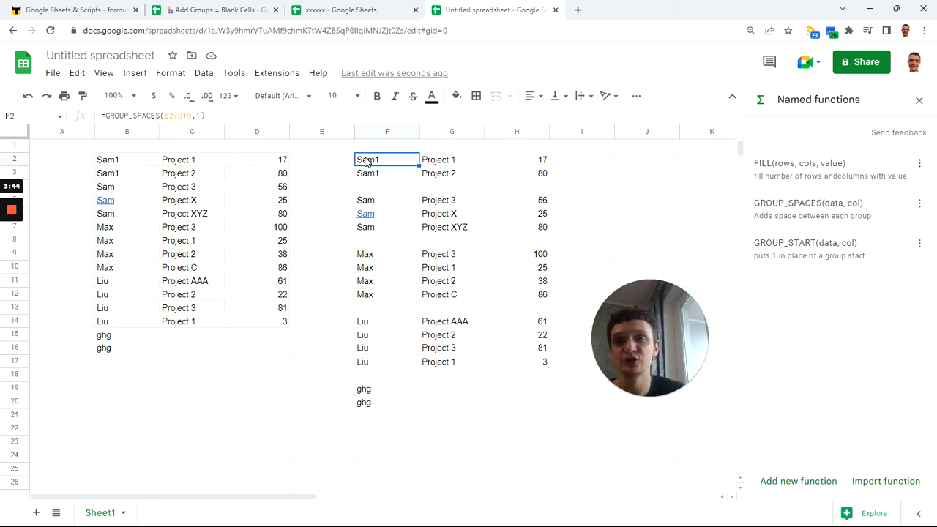